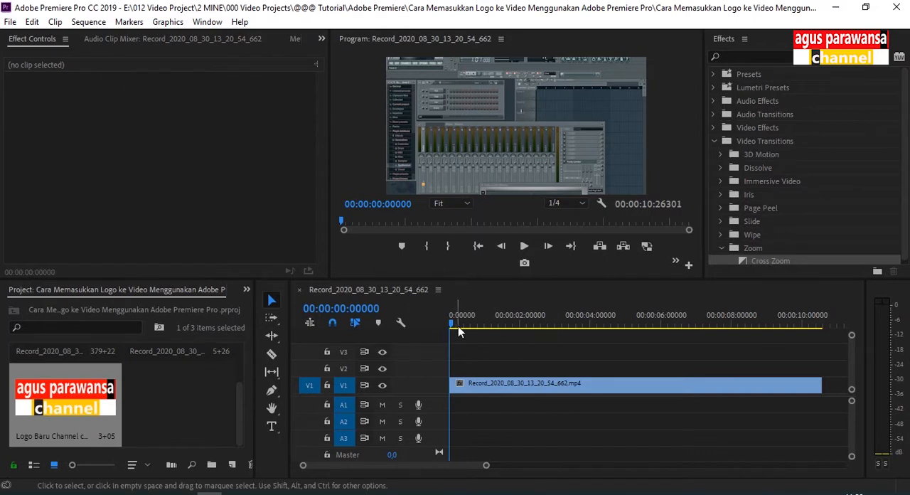
Move the playhead to 00:00:00:42673 in the sequence.
{"action": "left_click_drag", "start_coordinate": [458, 325], "coordinate": [486, 325]}
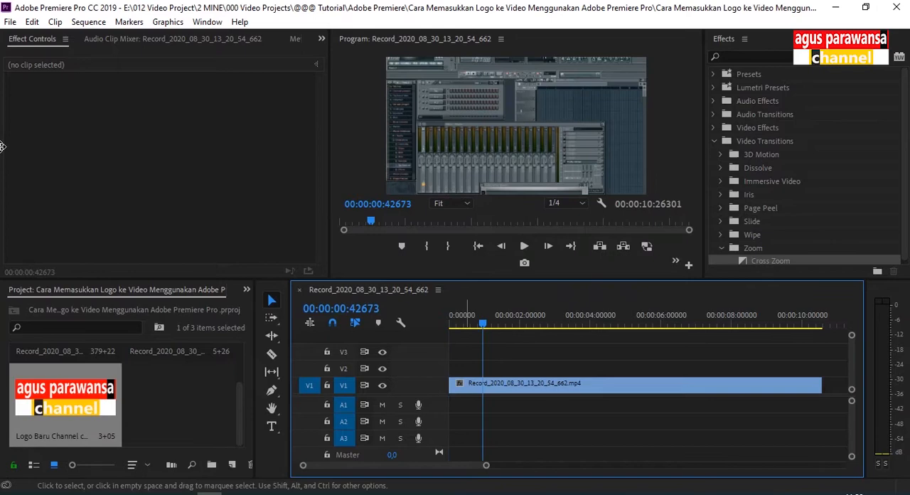
{"action": "left_click", "coordinate": [10, 22]}
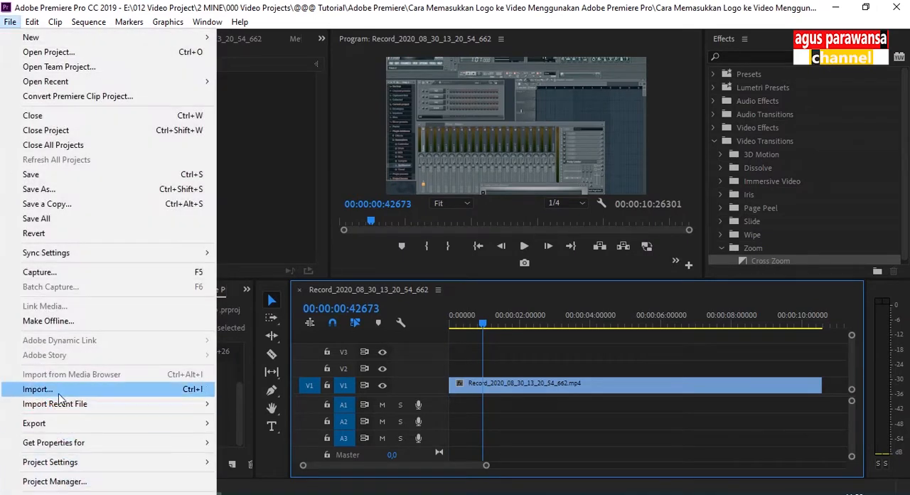
{"action": "left_click", "coordinate": [60, 389]}
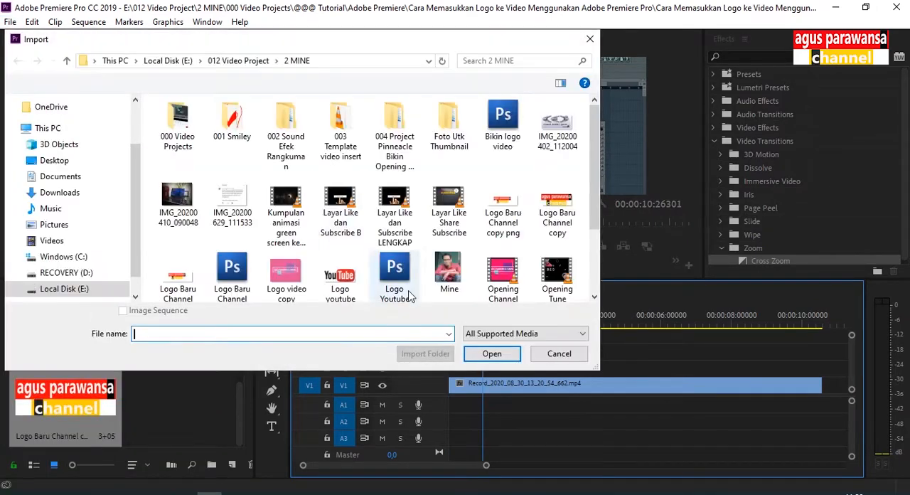
{"action": "left_click", "coordinate": [564, 208]}
{"action": "left_click", "coordinate": [560, 357]}
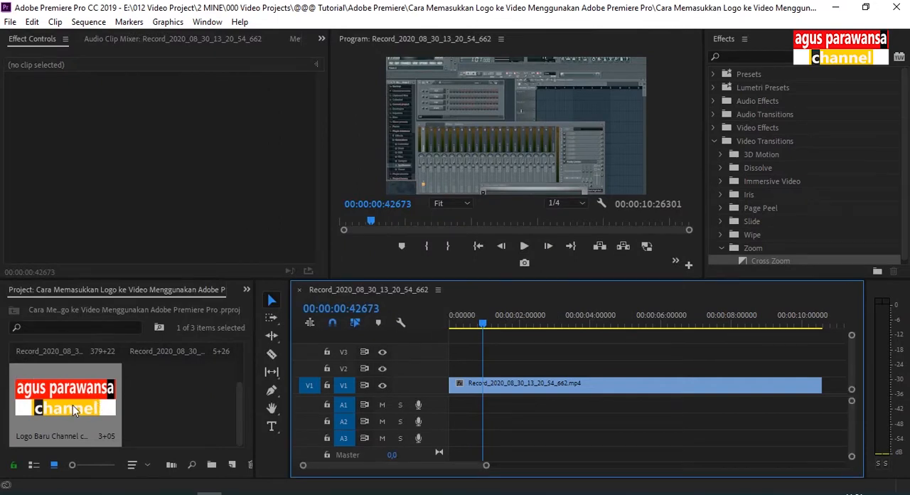
Place the channel logo image on track V2, starting at the playhead.
{"action": "left_click_drag", "start_coordinate": [72, 404], "coordinate": [492, 372]}
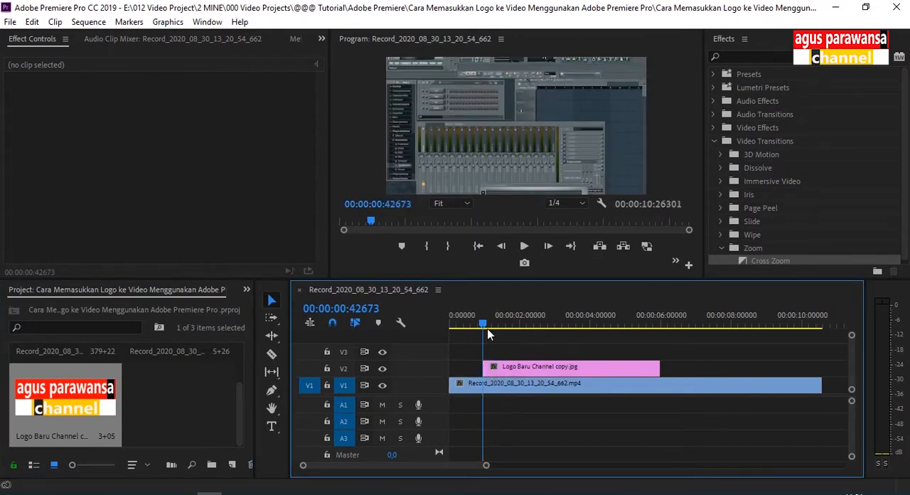
{"action": "mouse_move", "coordinate": [487, 332]}
{"action": "left_mouse_down"}
{"action": "mouse_move", "coordinate": [514, 315]}
{"action": "mouse_move", "coordinate": [483, 329]}
{"action": "left_mouse_up"}
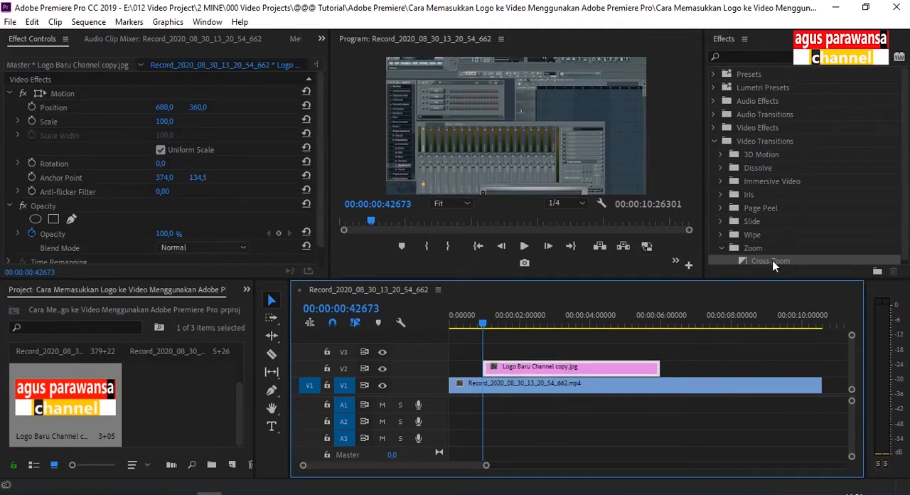
Apply the Cross Zoom video transition to the start of the logo clip and preview it.
{"action": "left_click", "coordinate": [715, 141]}
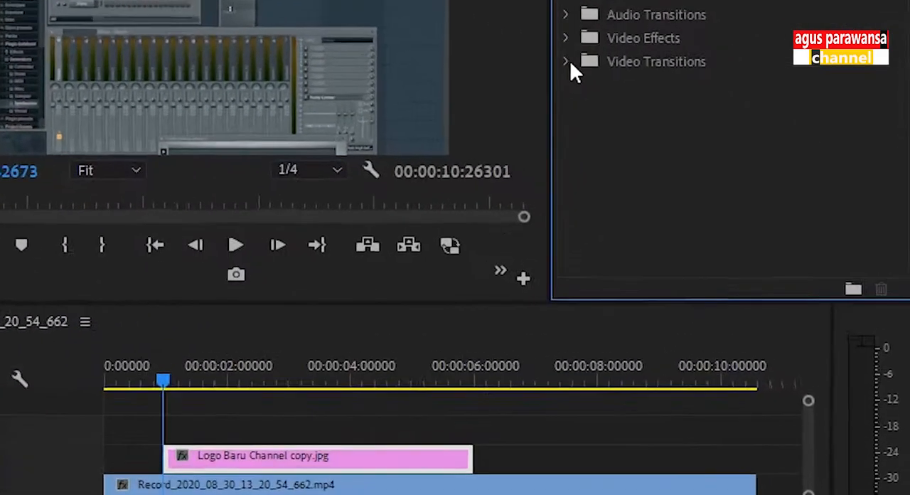
{"action": "left_click", "coordinate": [714, 141]}
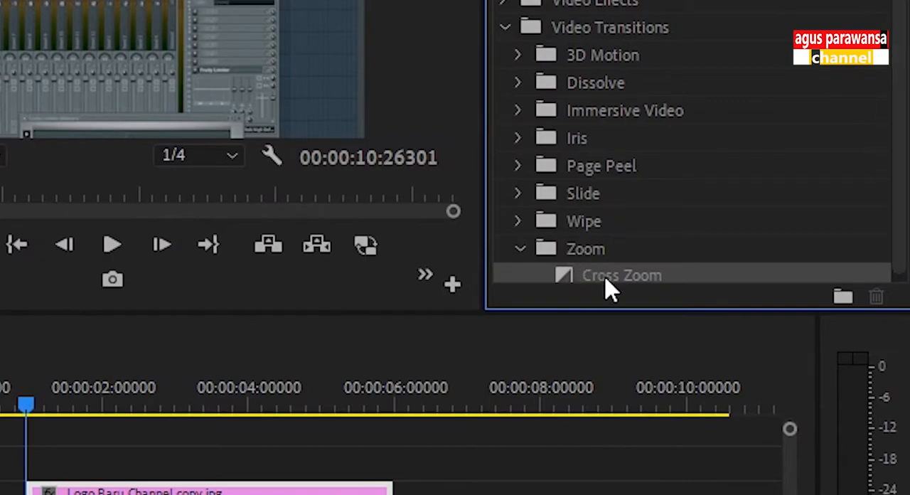
{"action": "left_click_drag", "start_coordinate": [605, 282], "coordinate": [41, 489]}
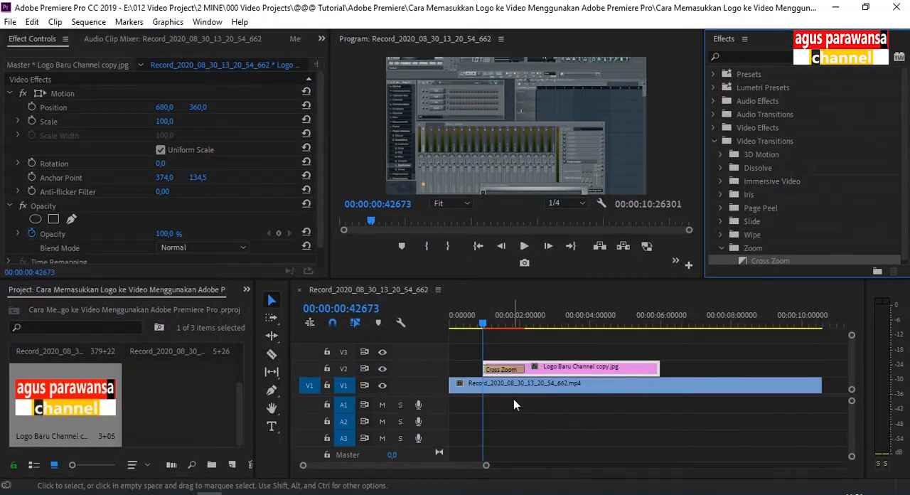
{"action": "key", "text": "space"}
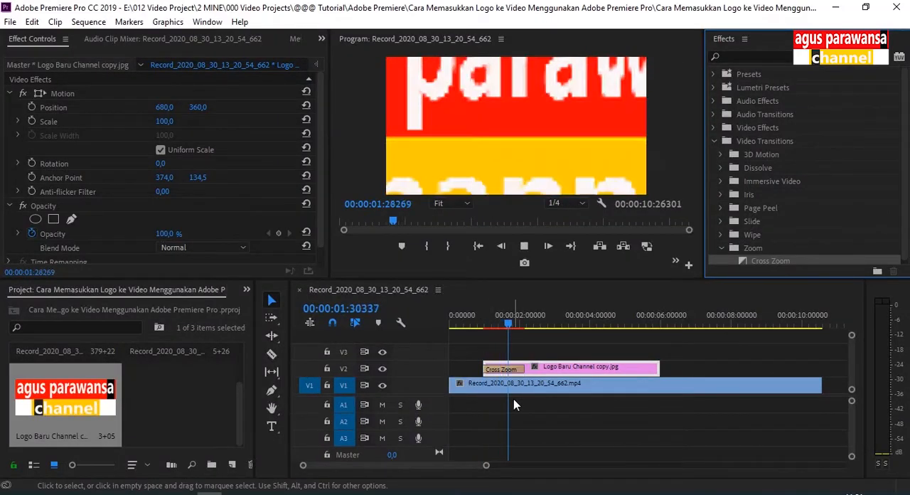
{"action": "key", "text": "space"}
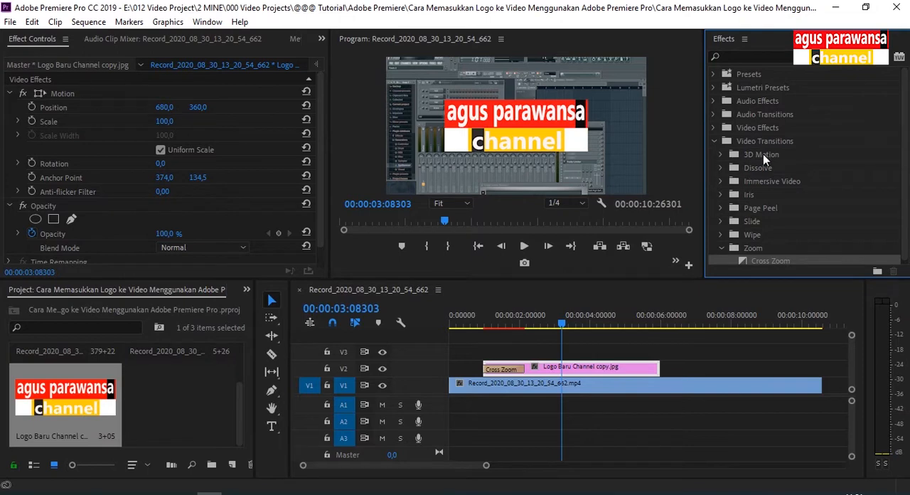
Try the Cube Spin transition and then Flip Over from 3D Motion at the start of the logo clip.
{"action": "left_click", "coordinate": [721, 154]}
{"action": "left_click_drag", "start_coordinate": [773, 167], "coordinate": [498, 369]}
{"action": "key", "text": "Home"}
{"action": "key", "text": "space"}
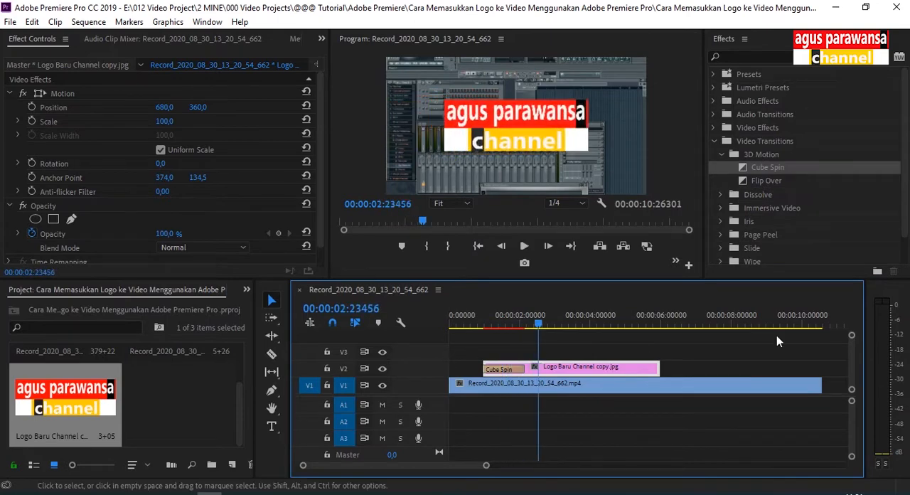
{"action": "left_click_drag", "start_coordinate": [767, 181], "coordinate": [512, 370]}
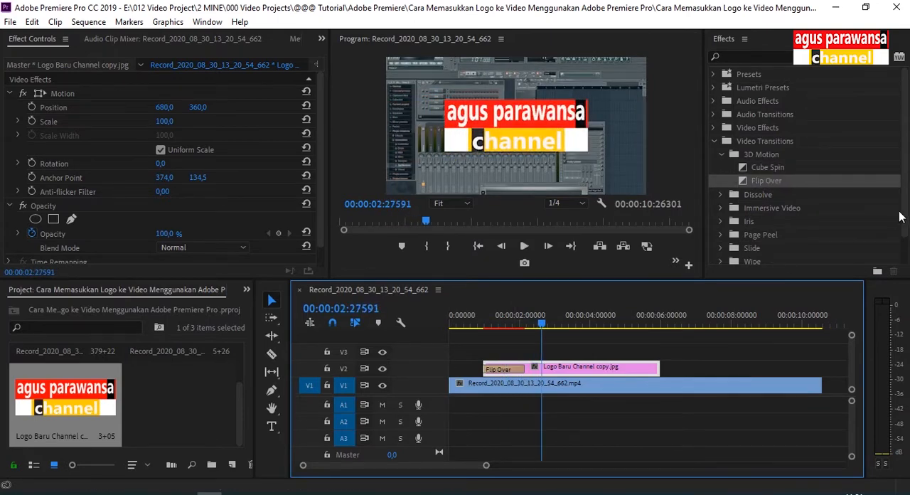
Replace the logo clip's opening transition with Cross Zoom and play it back from the clip's start.
{"action": "scroll", "coordinate": [818, 213], "scroll_direction": "down", "scroll_amount": 2}
{"action": "left_click", "coordinate": [761, 262]}
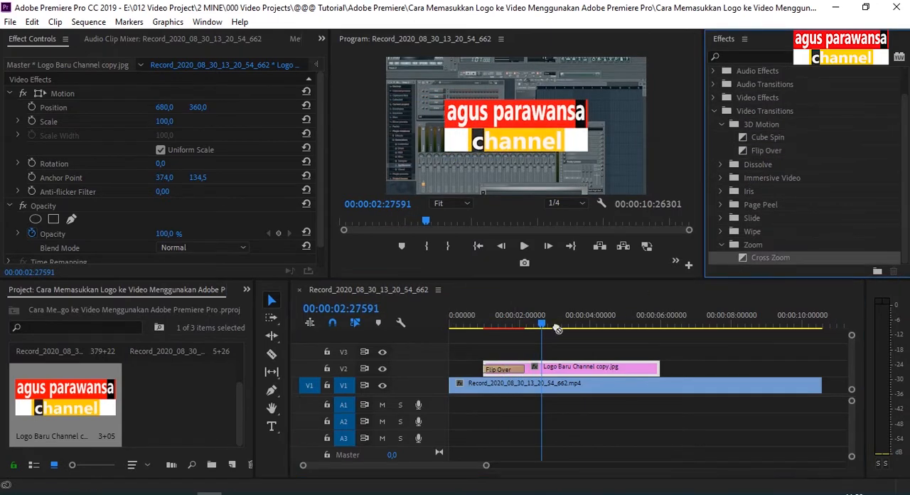
{"action": "left_click_drag", "start_coordinate": [557, 329], "coordinate": [508, 376]}
{"action": "left_click", "coordinate": [484, 320]}
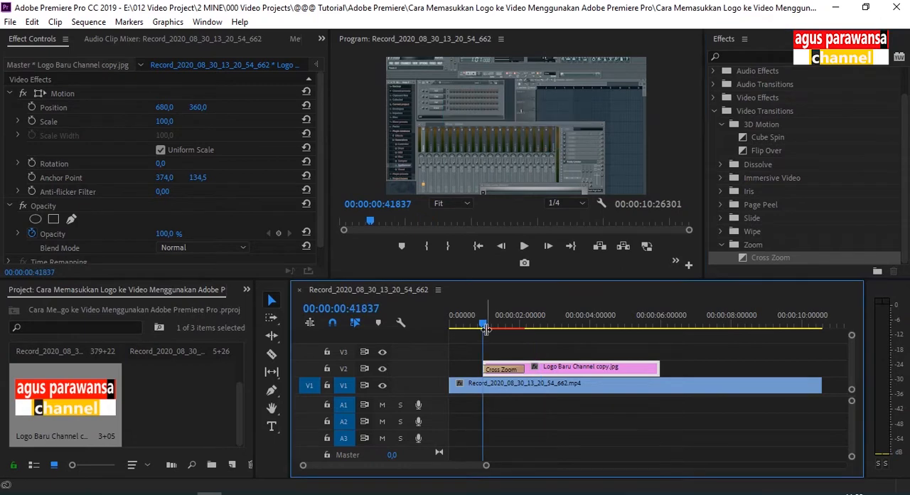
{"action": "key", "text": "space"}
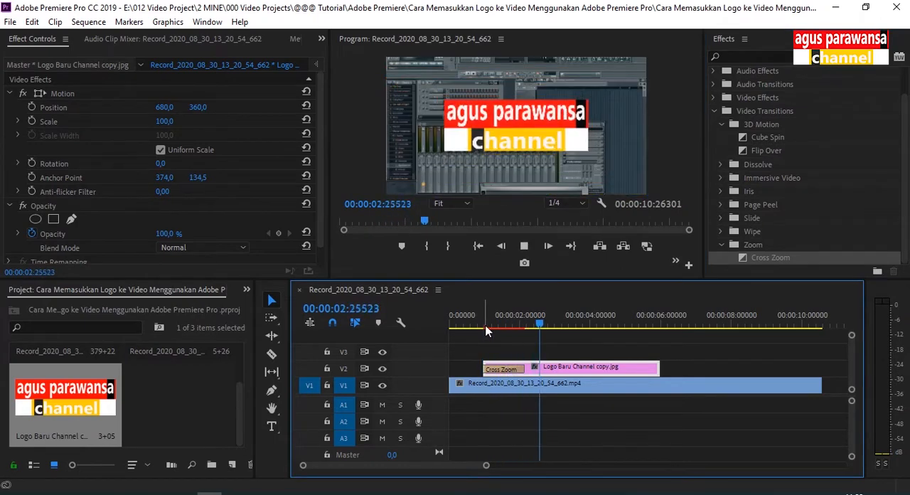
{"action": "key", "text": "space"}
Extend the logo clip's end to about the 9-second mark and return the playhead to the clip's start.
{"action": "left_click_drag", "start_coordinate": [655, 369], "coordinate": [774, 369]}
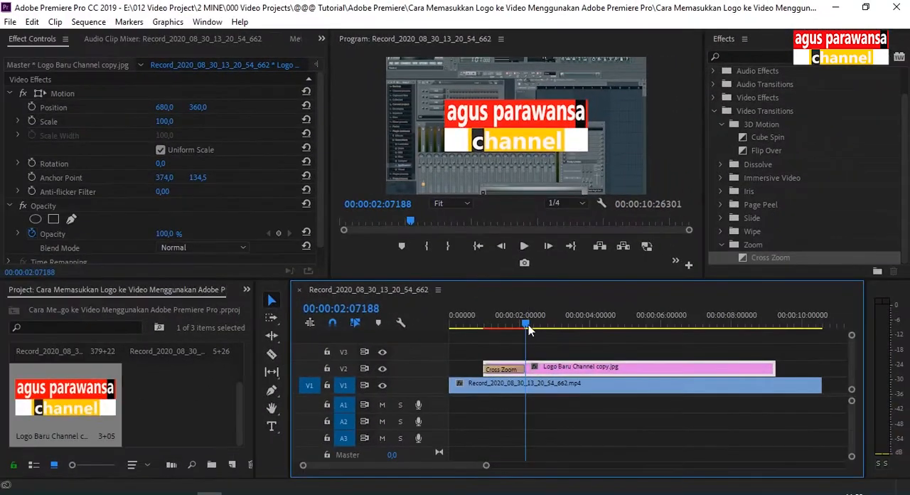
{"action": "left_click_drag", "start_coordinate": [529, 324], "coordinate": [486, 339]}
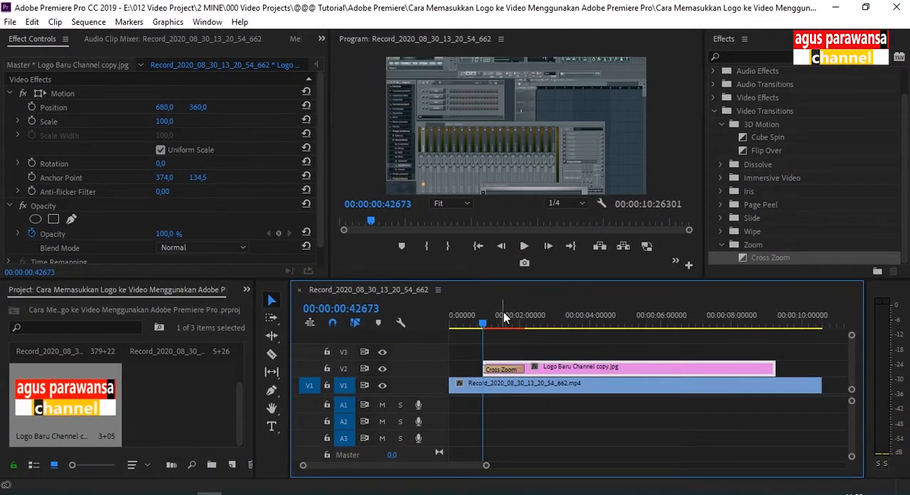
Play up to 00:00:02:21388 and turn on Position and Scale keyframing for the logo clip there.
{"action": "key", "text": "space"}
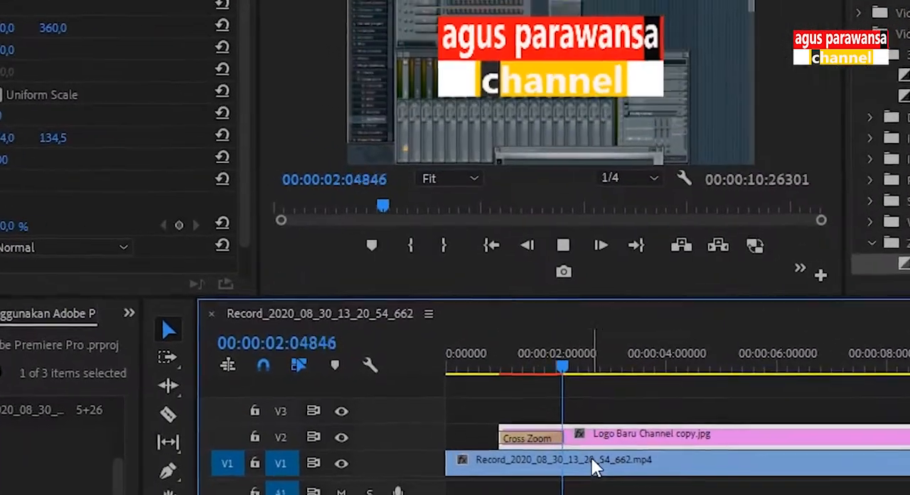
{"action": "key", "text": "space"}
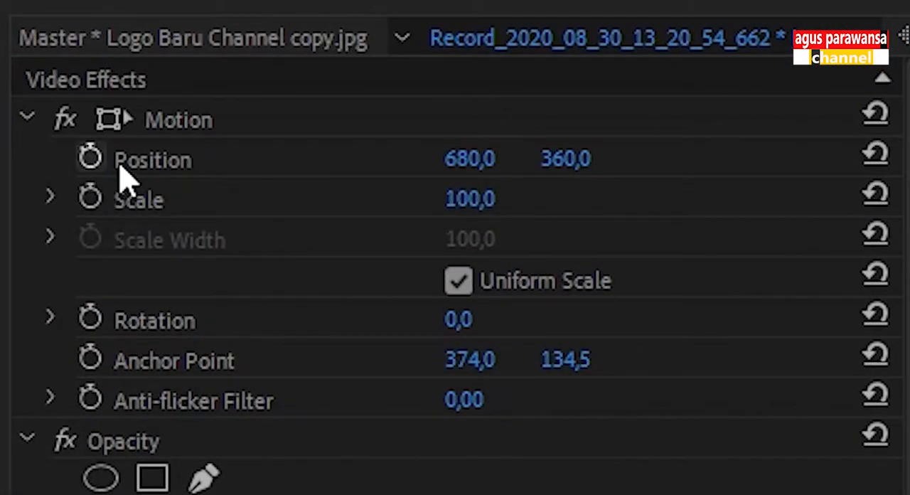
{"action": "left_click", "coordinate": [91, 159]}
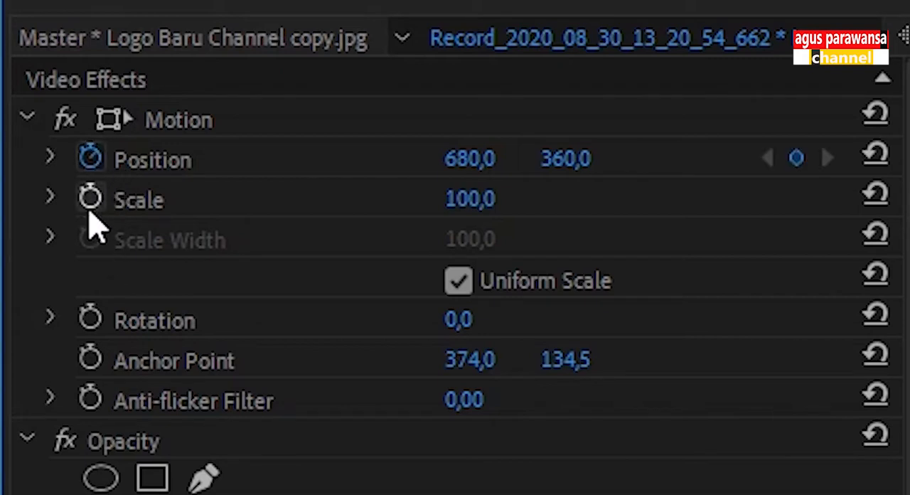
{"action": "left_click", "coordinate": [90, 200]}
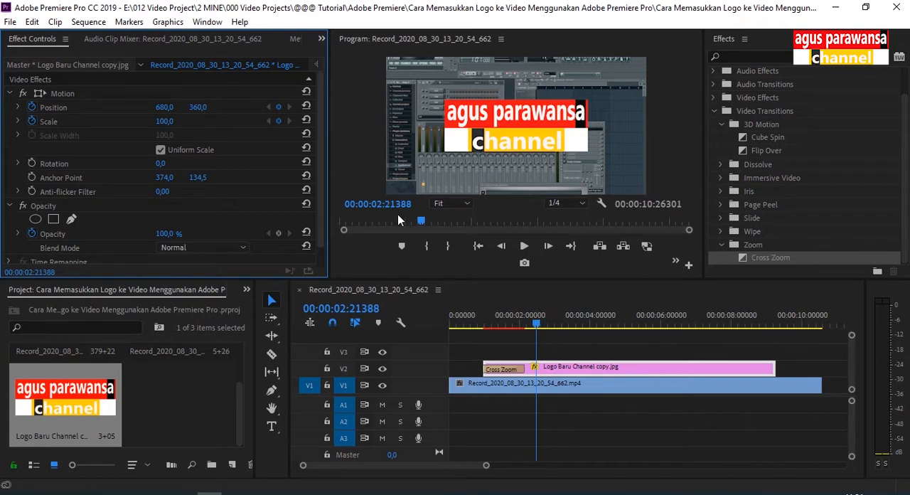
Advance to 00:00:03:28980 and keyframe the logo's Scale there, trying 17 and settling on 19.
{"action": "key", "text": "space"}
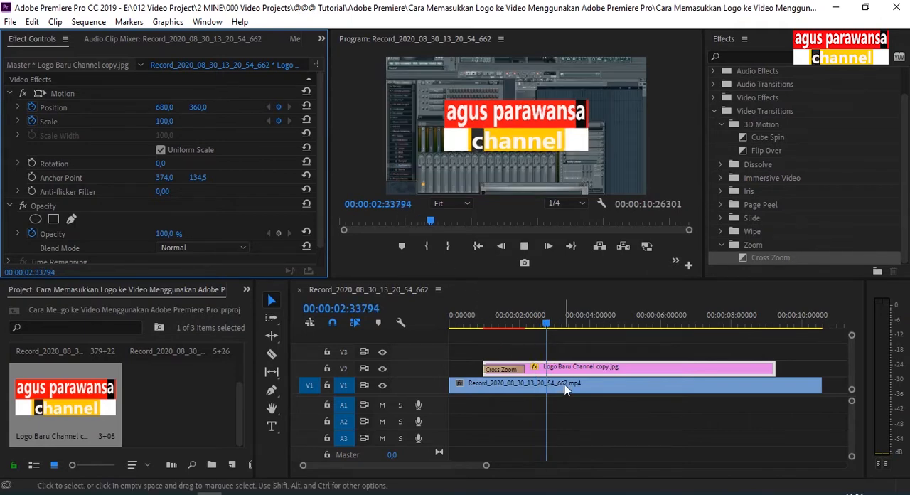
{"action": "key", "text": "space"}
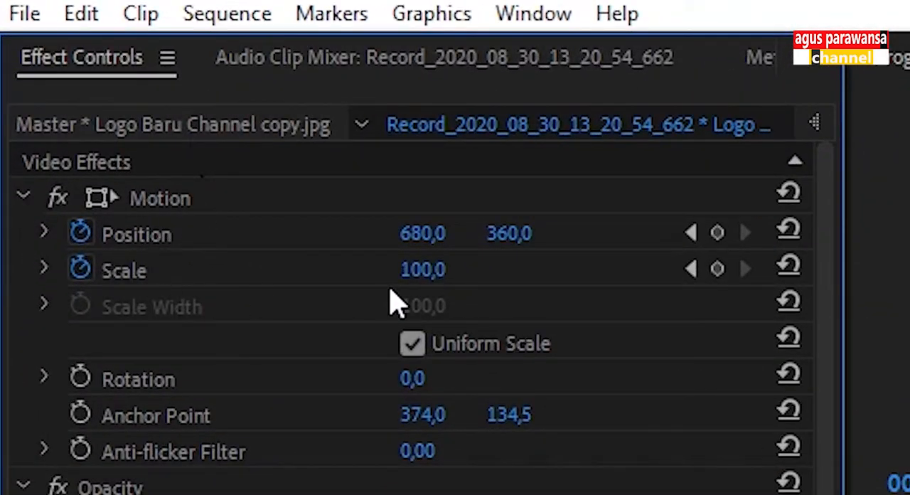
{"action": "left_click", "coordinate": [425, 279]}
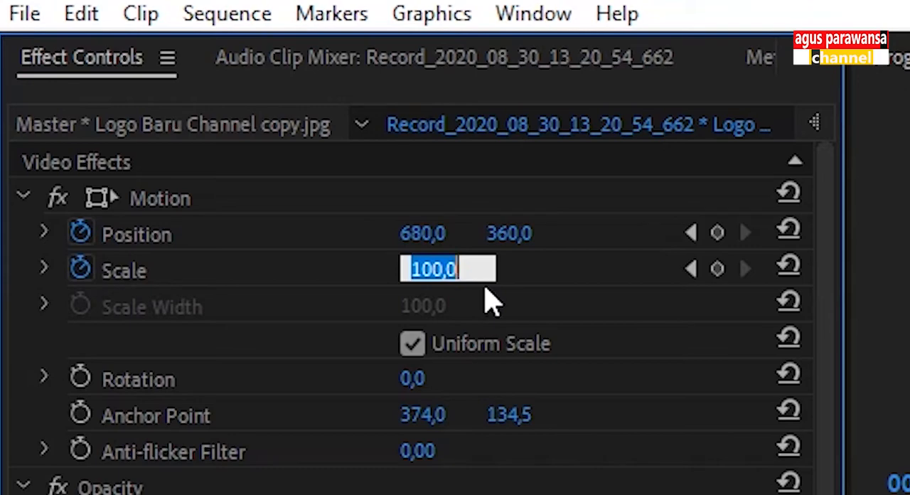
{"action": "type", "text": "17"}
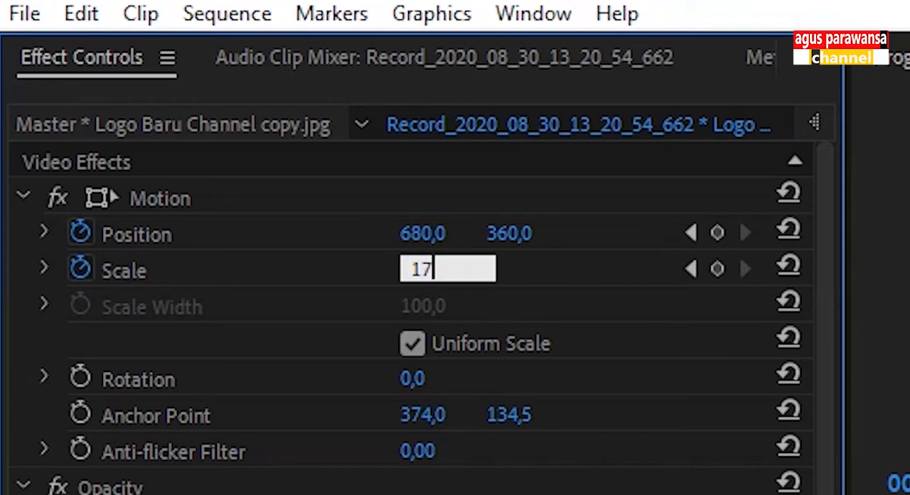
{"action": "key", "text": "Return"}
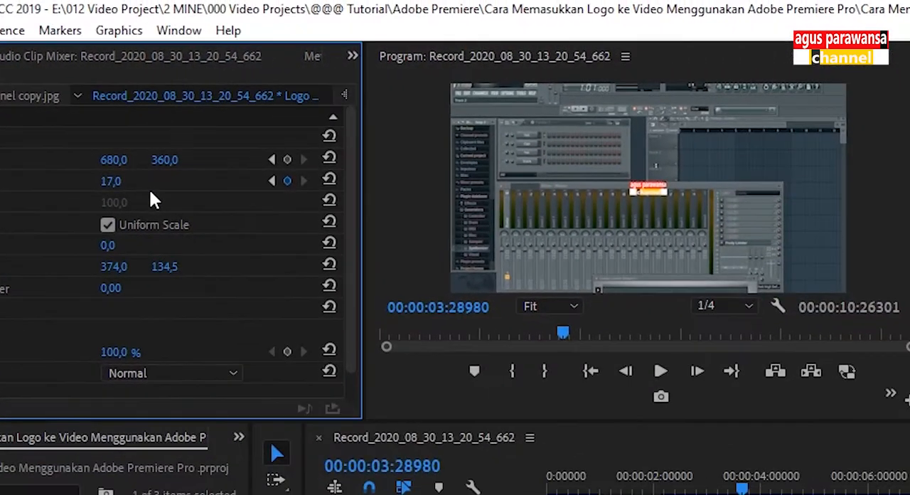
{"action": "left_click", "coordinate": [114, 181]}
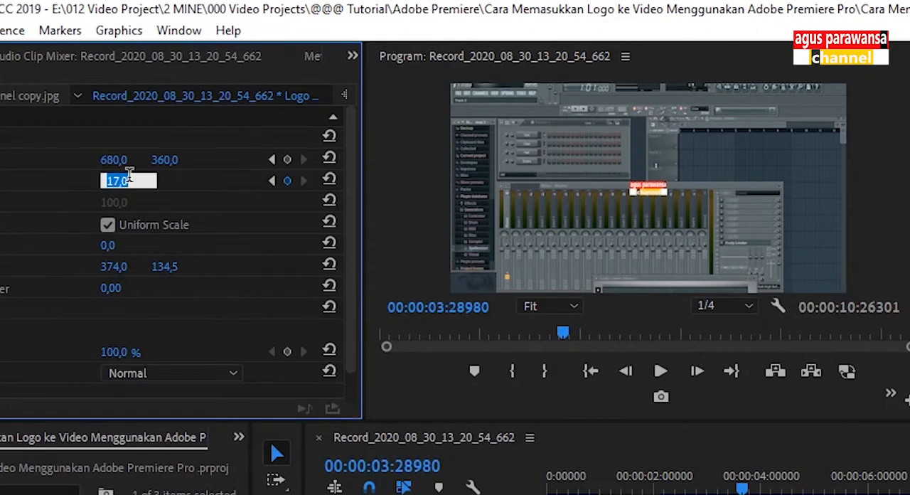
{"action": "type", "text": "19"}
{"action": "key", "text": "Return"}
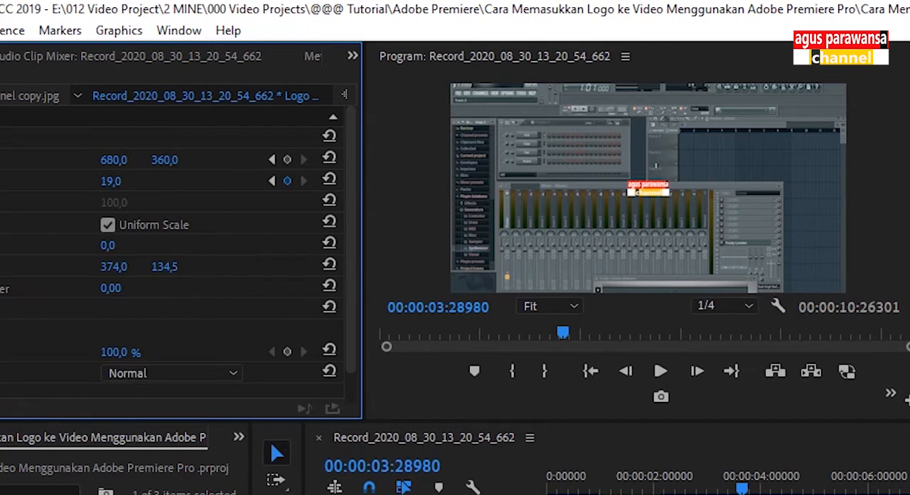
Set the logo's Position at this frame to 1230 horizontally and 72 vertically.
{"action": "left_click_drag", "start_coordinate": [114, 159], "coordinate": [505, 160]}
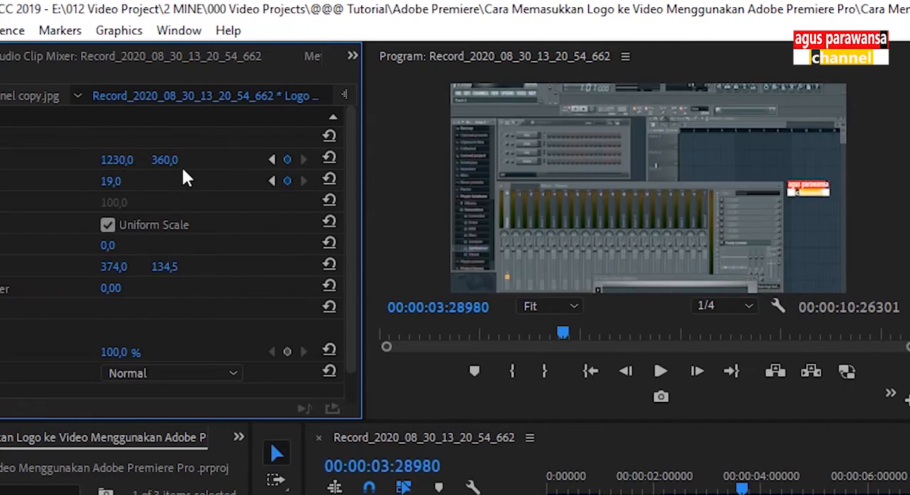
{"action": "left_click_drag", "start_coordinate": [165, 161], "coordinate": [0, 160]}
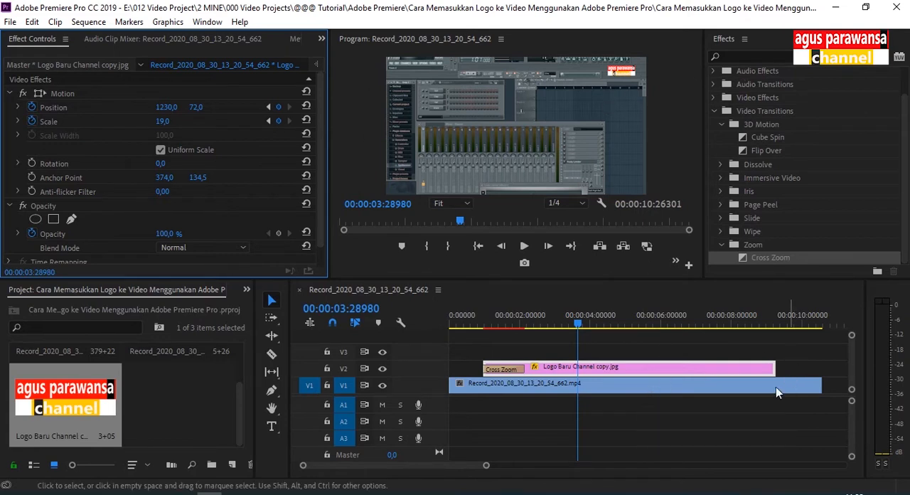
Extend the logo clip's end to just before the end of the video clip and move the playhead to 00:00:08:07371.
{"action": "left_click_drag", "start_coordinate": [488, 468], "coordinate": [527, 466]}
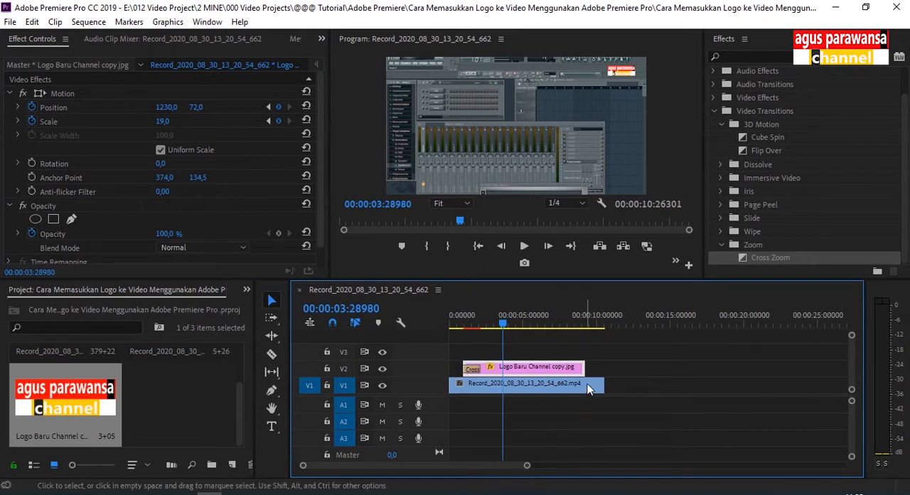
{"action": "left_click", "coordinate": [594, 387]}
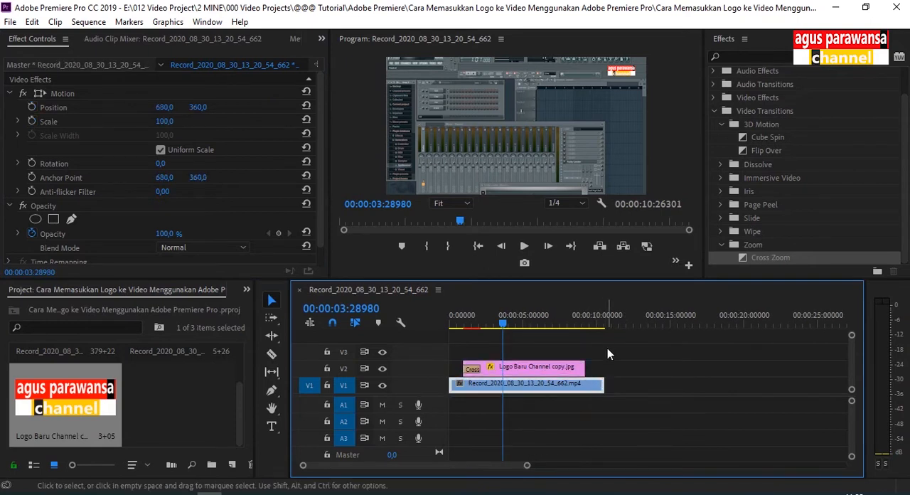
{"action": "left_click", "coordinate": [603, 325]}
{"action": "left_click_drag", "start_coordinate": [602, 326], "coordinate": [570, 337]}
{"action": "left_click_drag", "start_coordinate": [578, 321], "coordinate": [571, 322]}
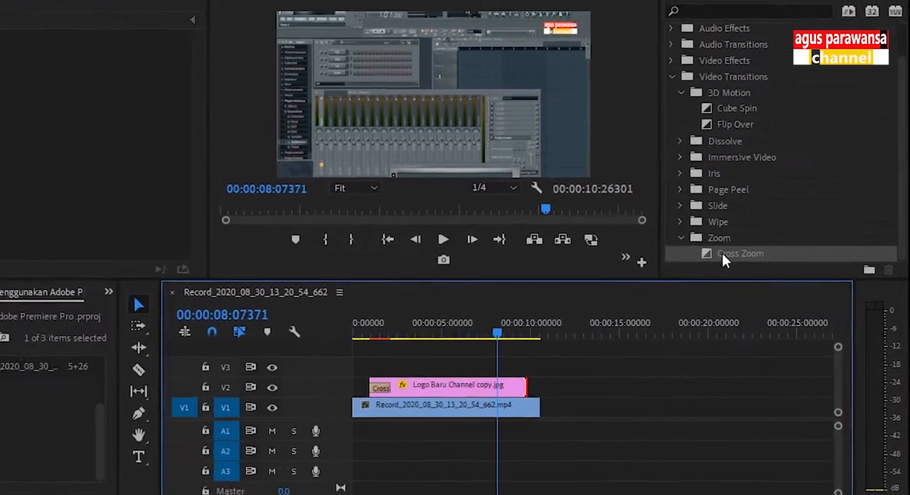
Apply the Cross Zoom transition to the end of the logo clip and preview the logo's exit.
{"action": "left_click_drag", "start_coordinate": [723, 254], "coordinate": [506, 399]}
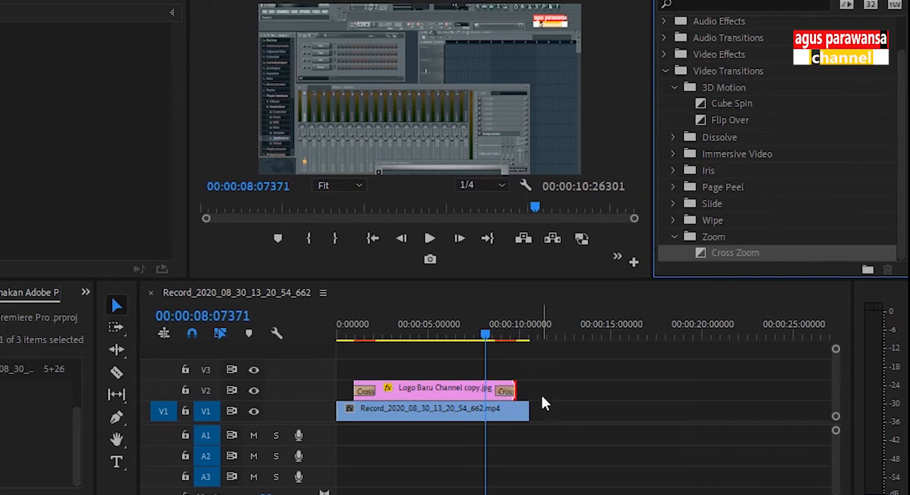
{"action": "key", "text": "space"}
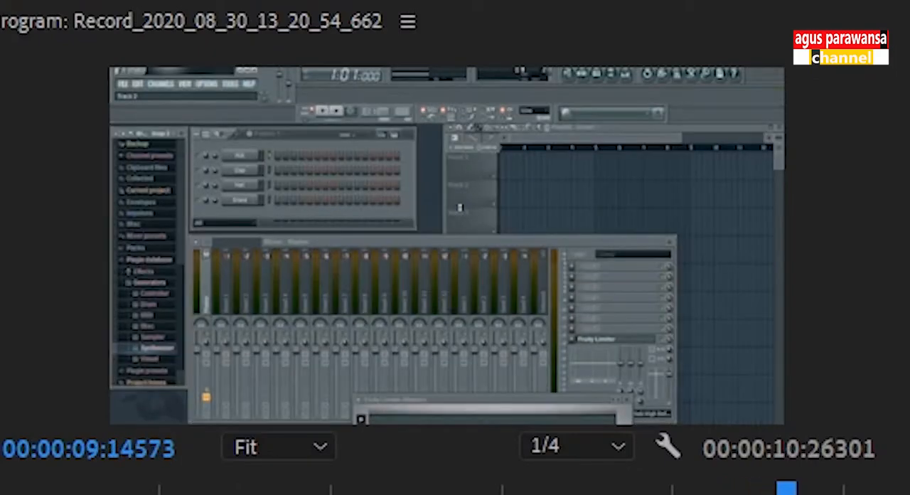
{"action": "left_click_drag", "start_coordinate": [787, 490], "coordinate": [702, 489]}
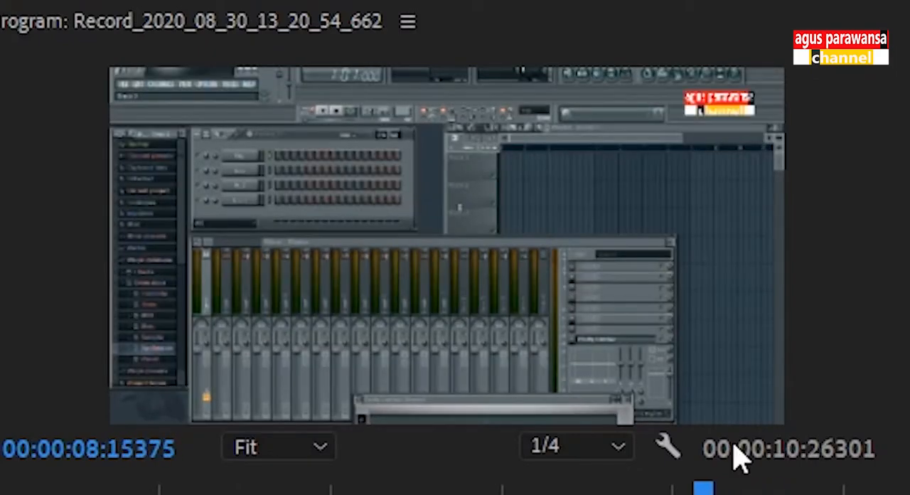
{"action": "key", "text": "space"}
{"action": "key", "text": "space"}
Select the video clip on V1 and move the playhead to 00:00:05:07608.
{"action": "left_click_drag", "start_coordinate": [603, 431], "coordinate": [597, 320]}
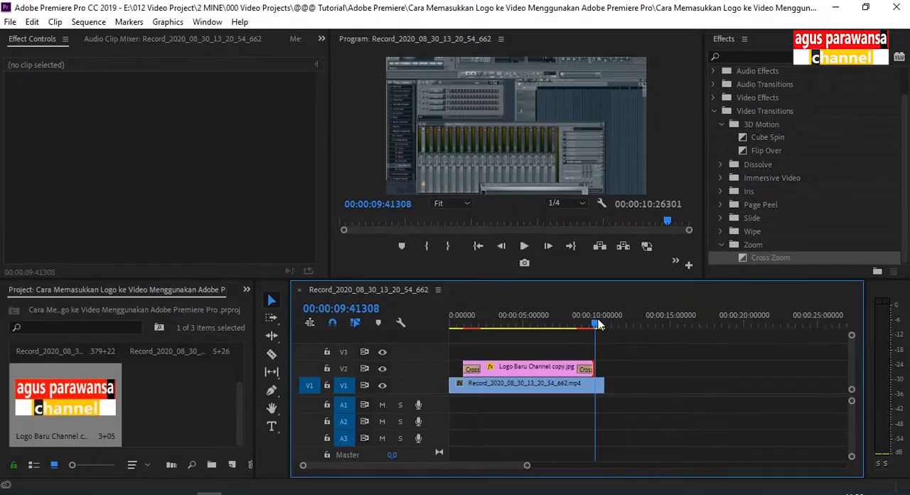
{"action": "left_click", "coordinate": [524, 387]}
{"action": "left_click", "coordinate": [528, 324]}
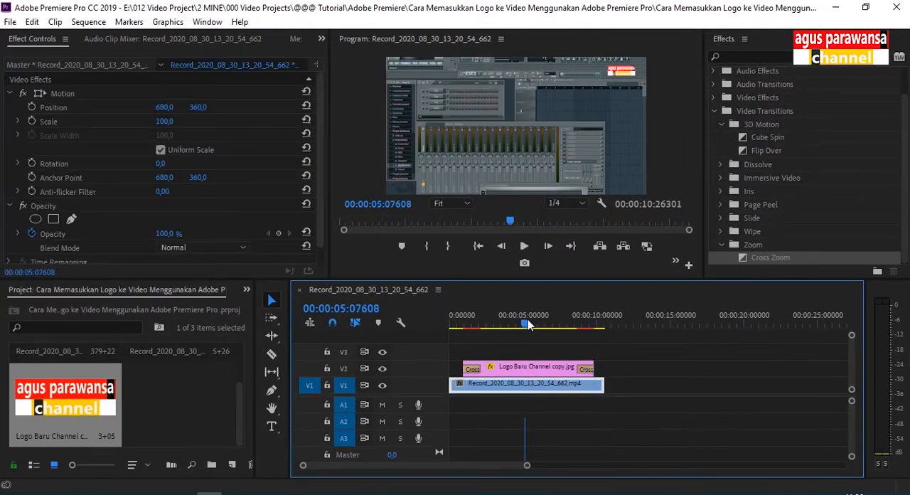